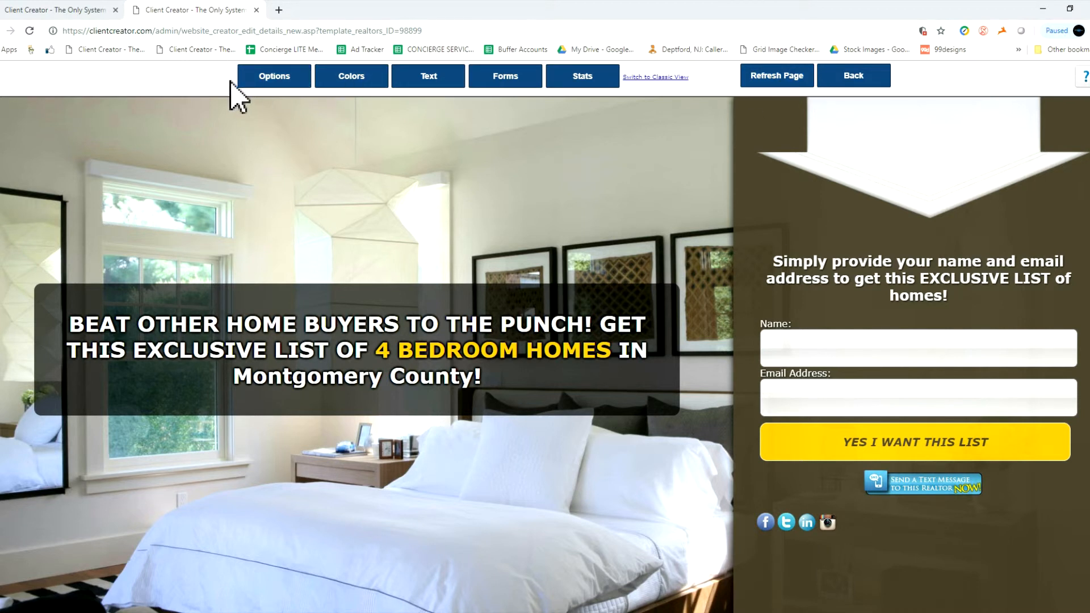
Browse the available website template designs and close the selection without choosing a different template.
click(267, 81)
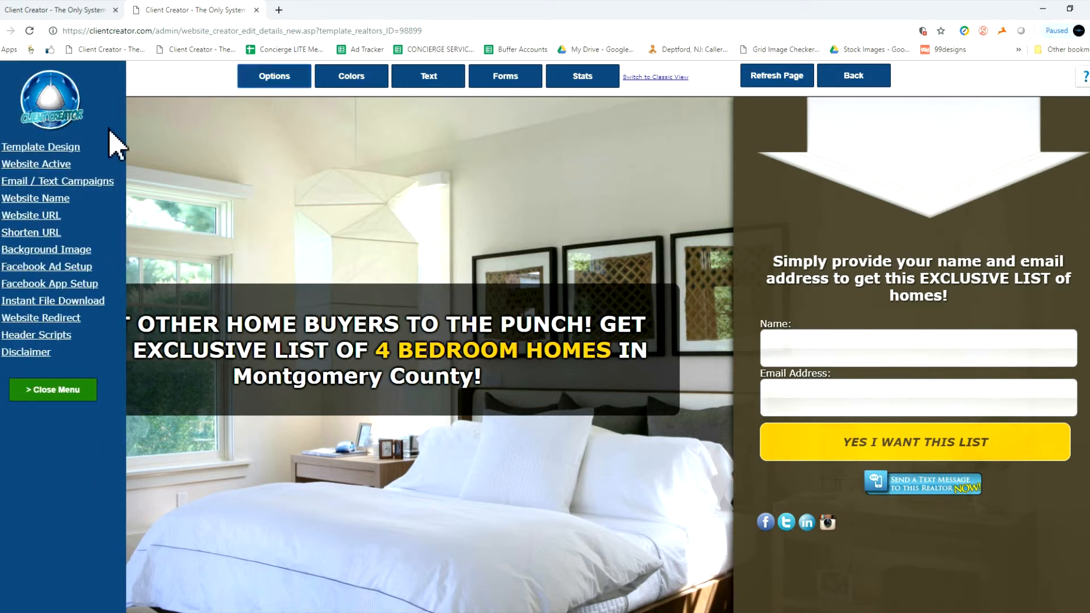
click(57, 150)
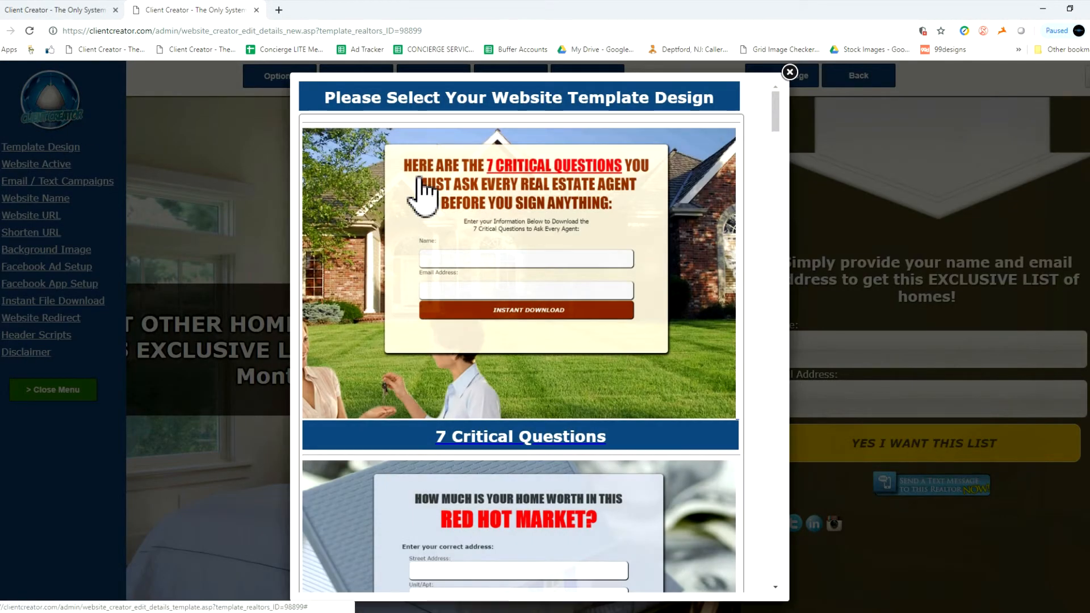
scroll(423, 196, down, 1)
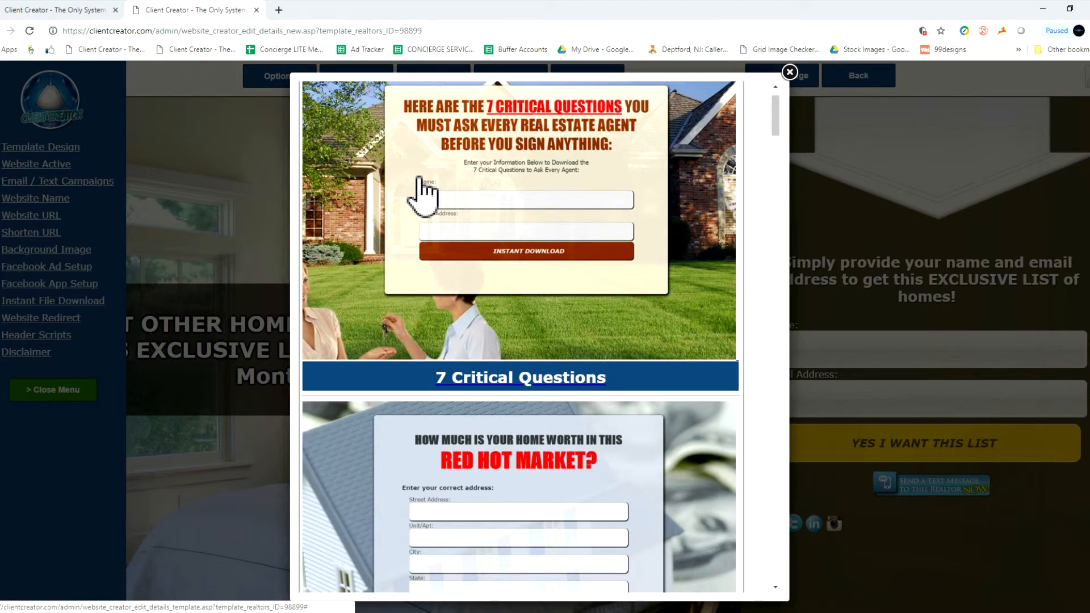
scroll(423, 195, down, 6)
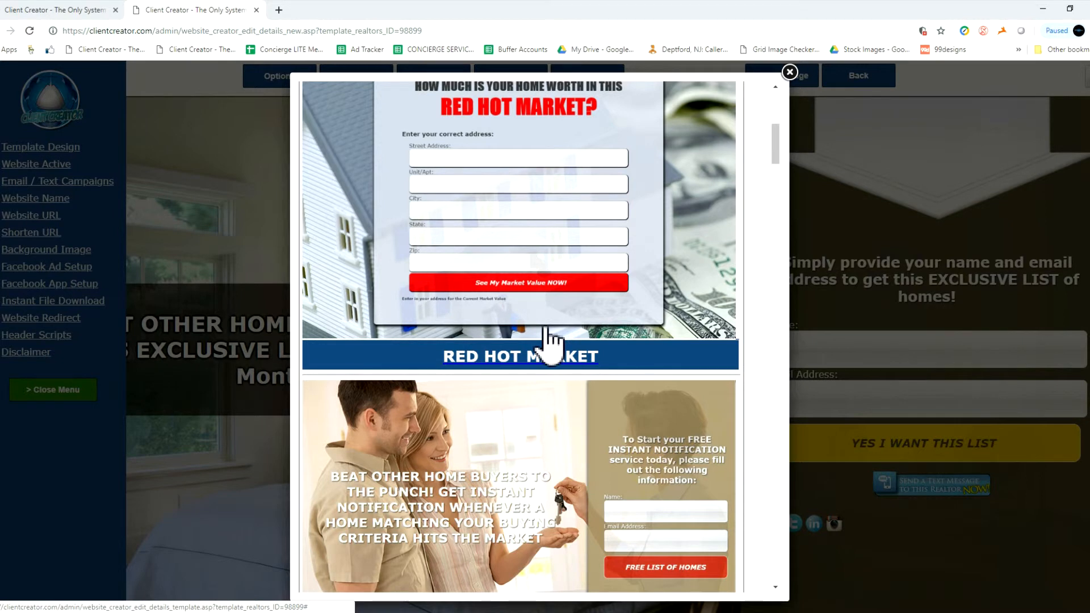
scroll(546, 335, down, 8)
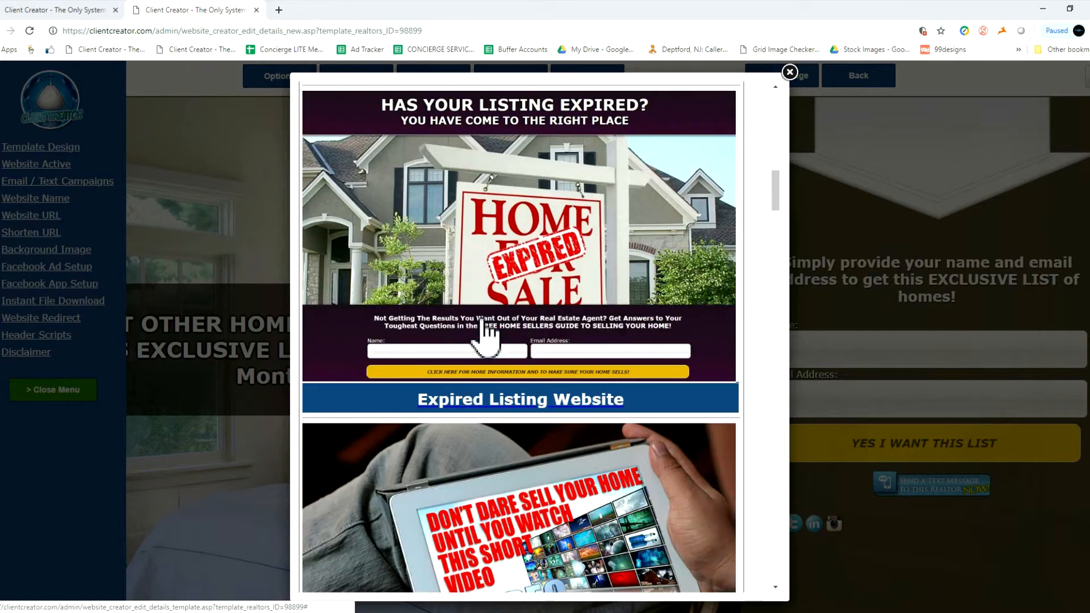
scroll(487, 335, down, 4)
scroll(487, 335, down, 7)
scroll(487, 335, down, 12)
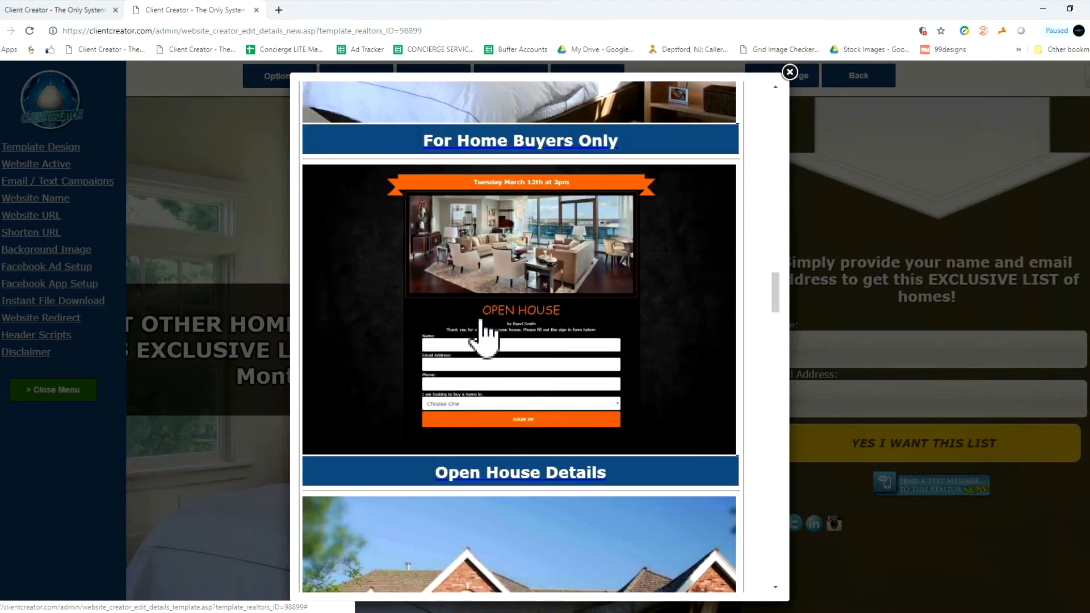
scroll(486, 337, up, 6)
scroll(485, 335, up, 15)
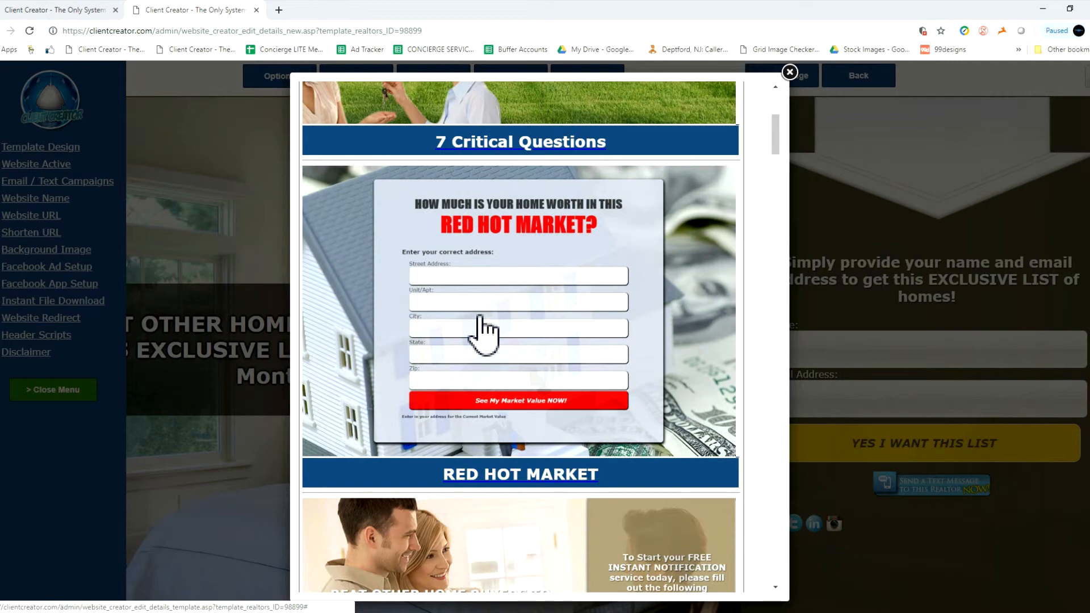
scroll(483, 335, up, 5)
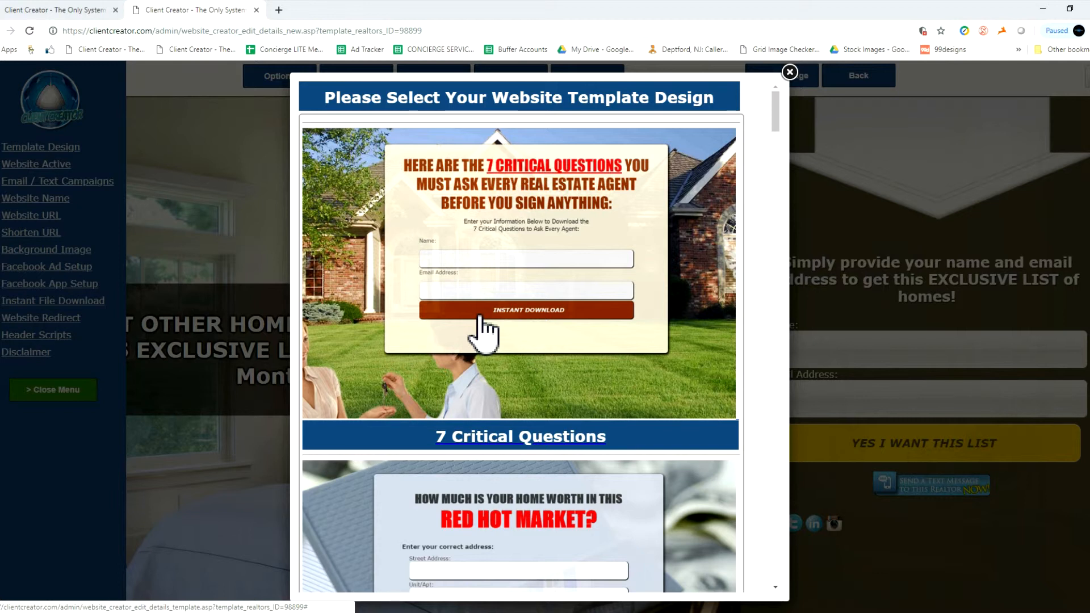
click(790, 71)
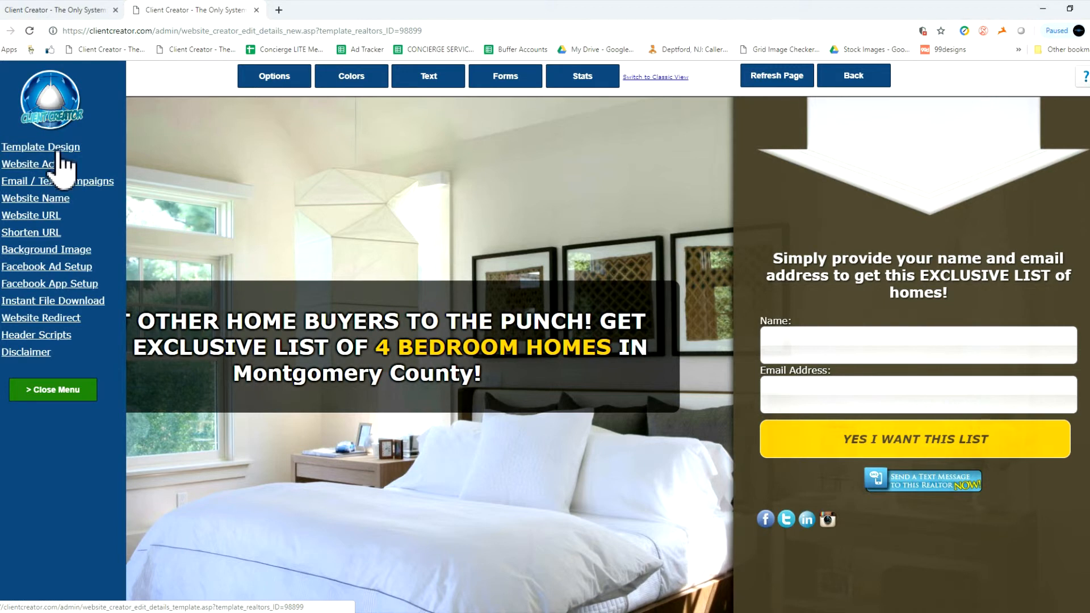
Check the website's active setting, switching it off and back on, and close it without saving.
scroll(94, 147, down, 1)
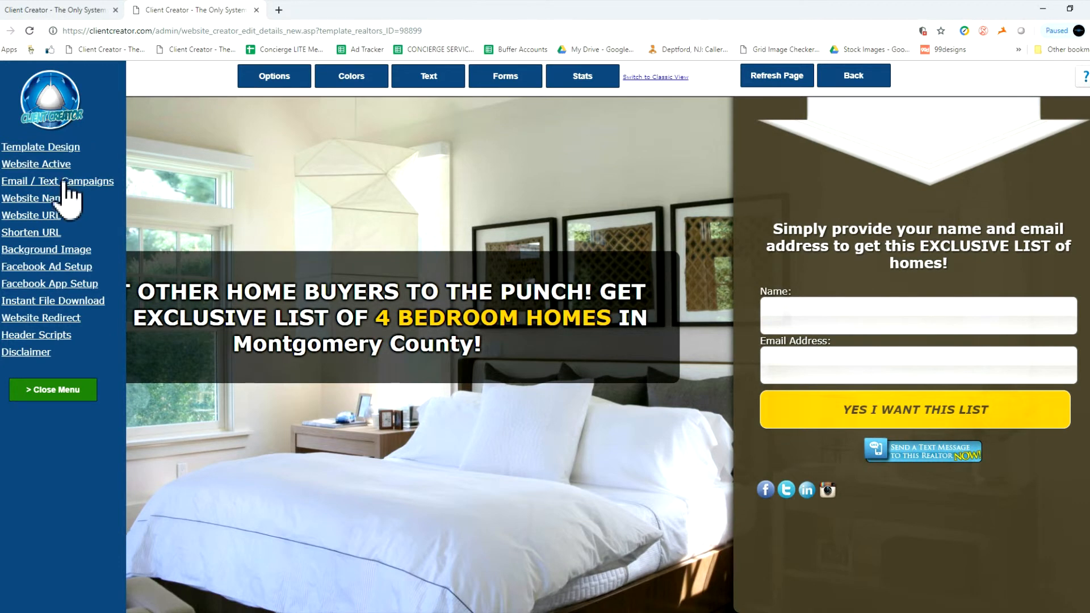
click(48, 164)
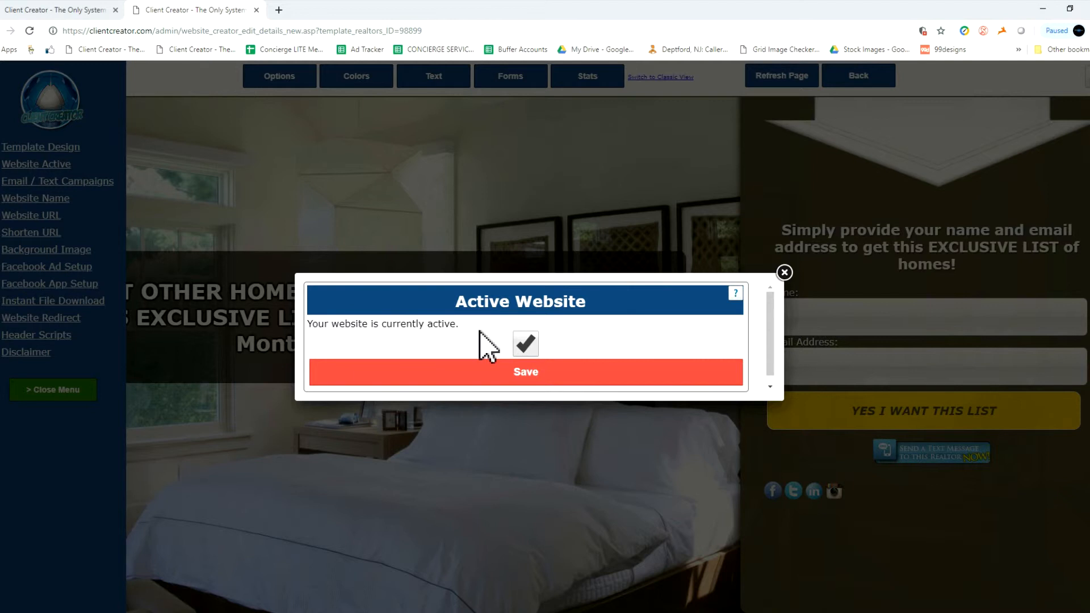
click(528, 345)
click(531, 347)
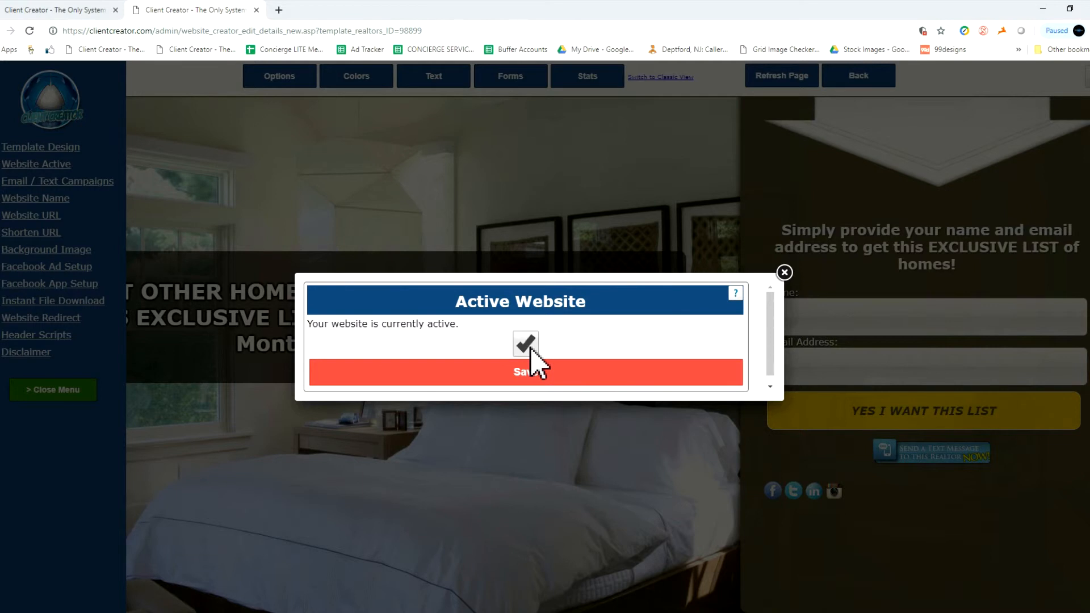
click(784, 273)
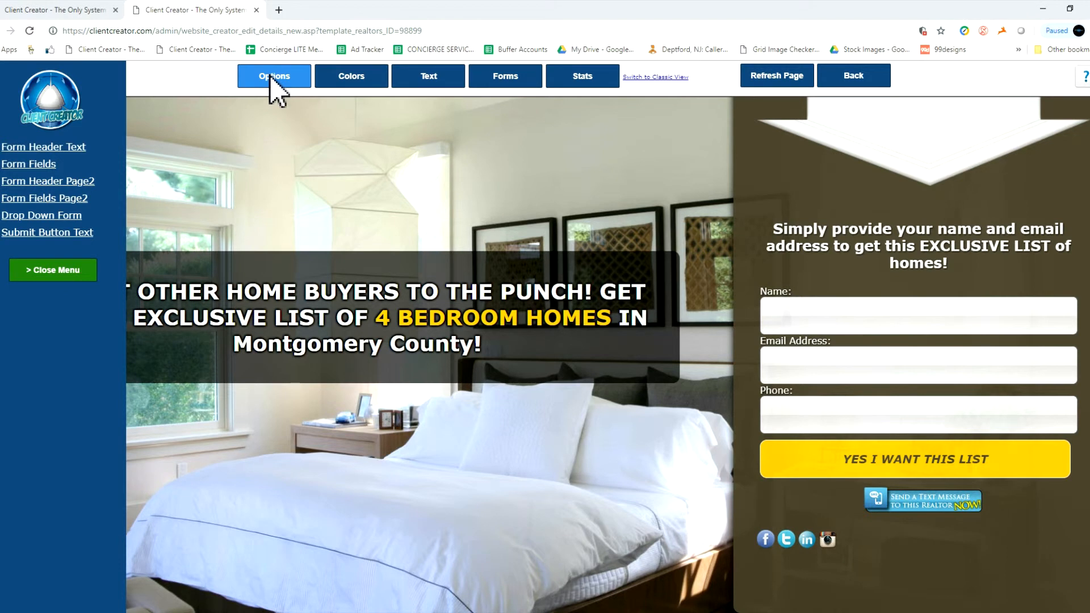
Review the wording of the website name in its settings and close them without saving.
click(273, 80)
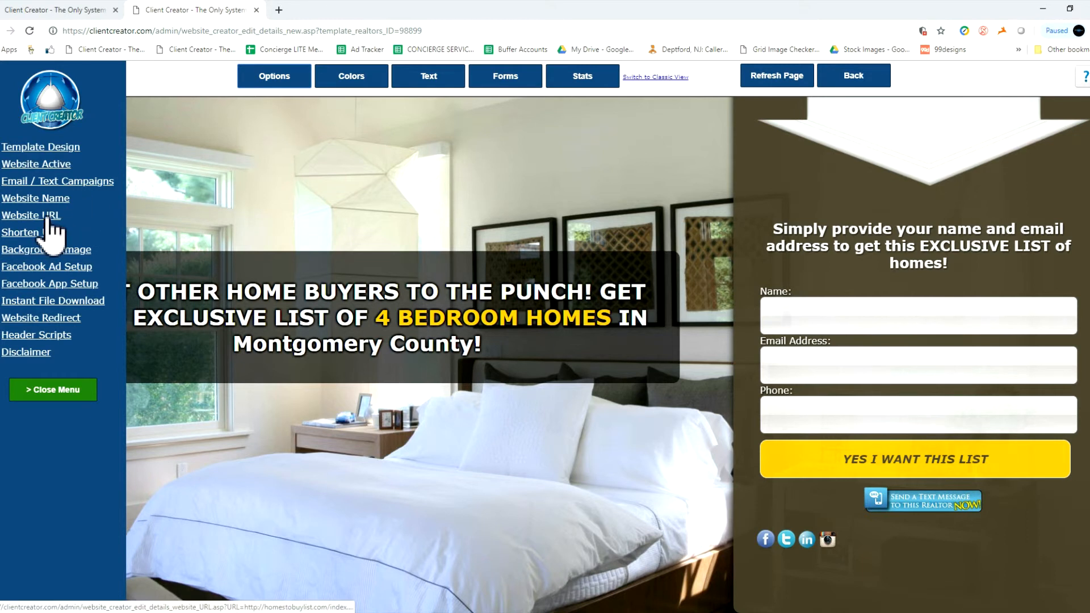
click(43, 202)
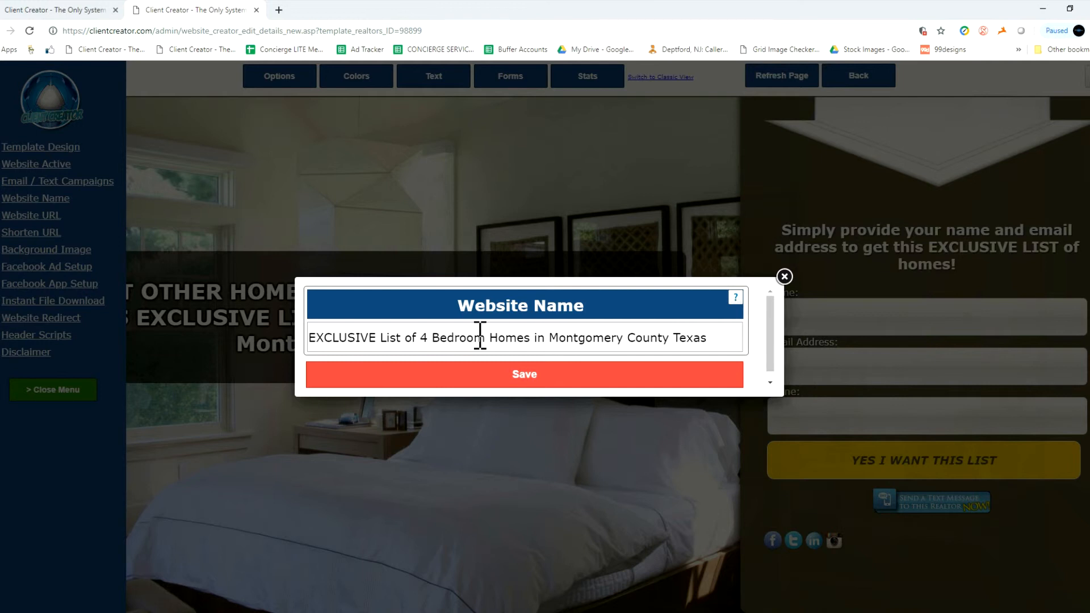
drag(546, 338, 718, 338)
click(689, 338)
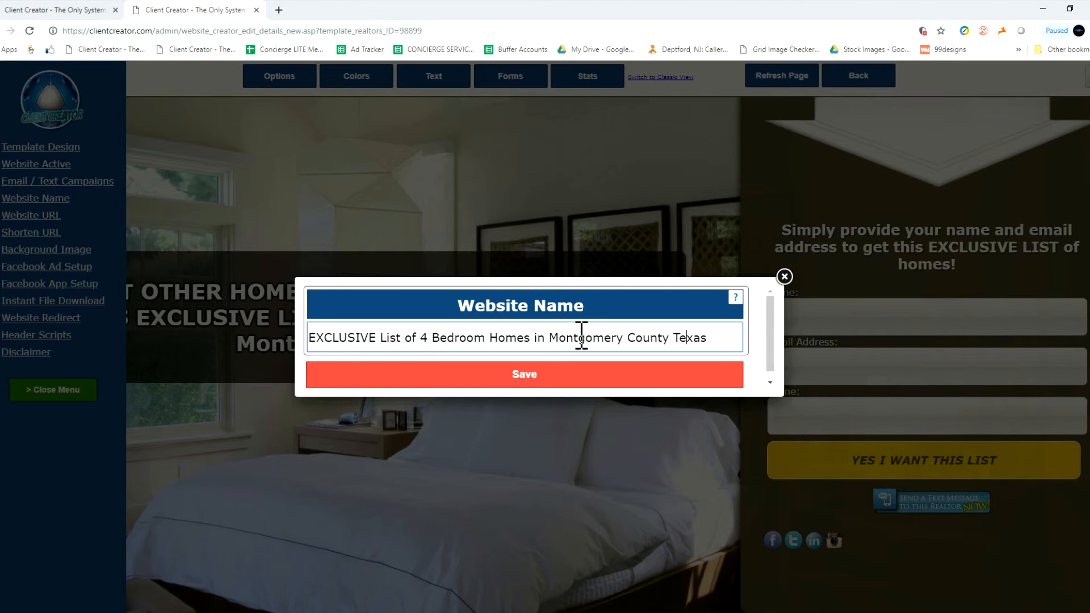
drag(365, 338, 309, 353)
click(713, 338)
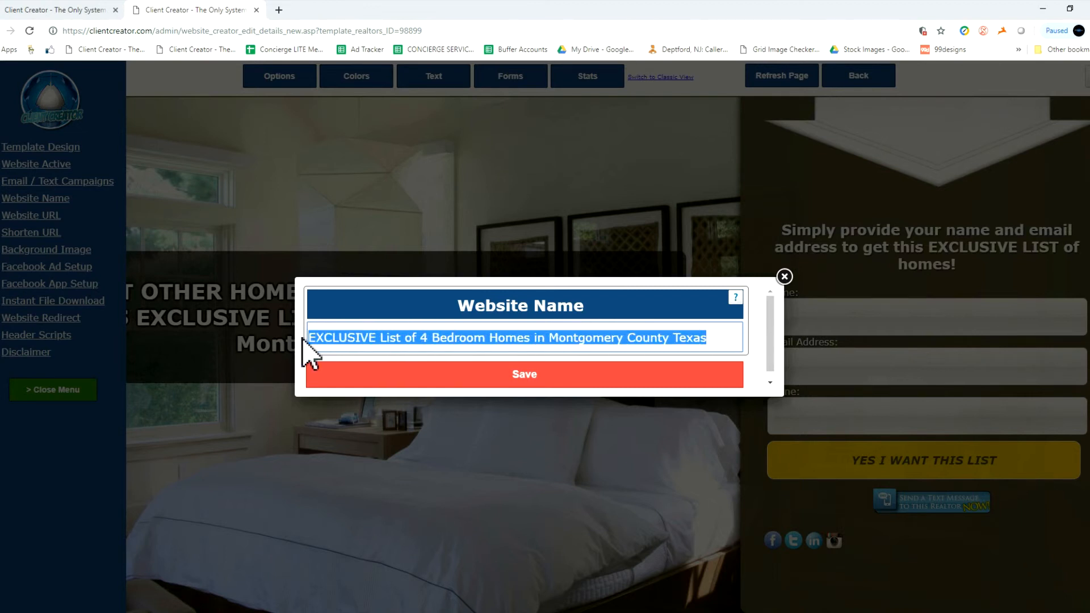
click(346, 341)
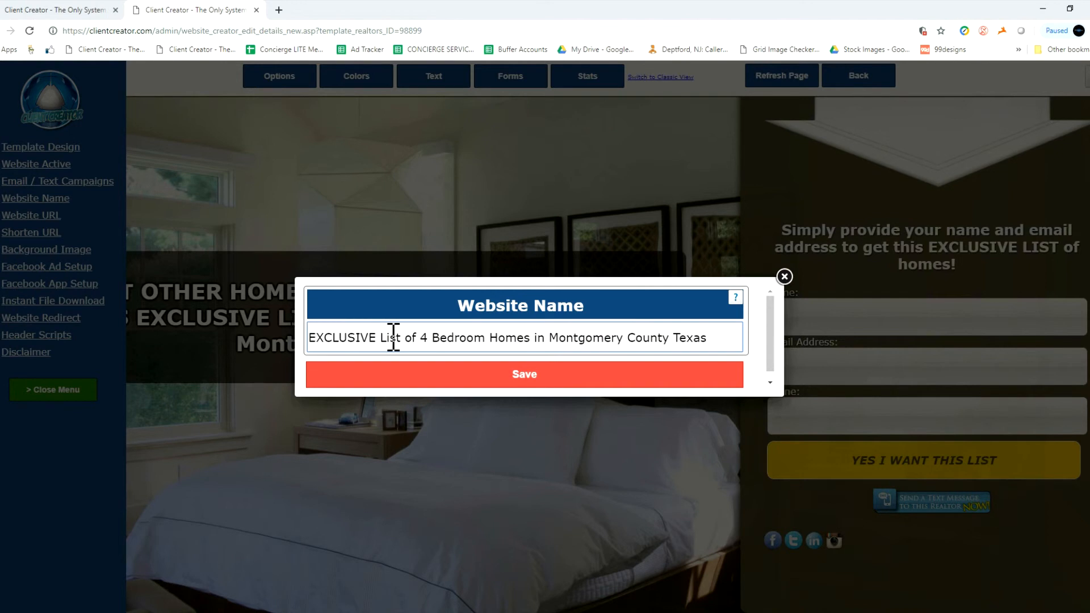
click(784, 277)
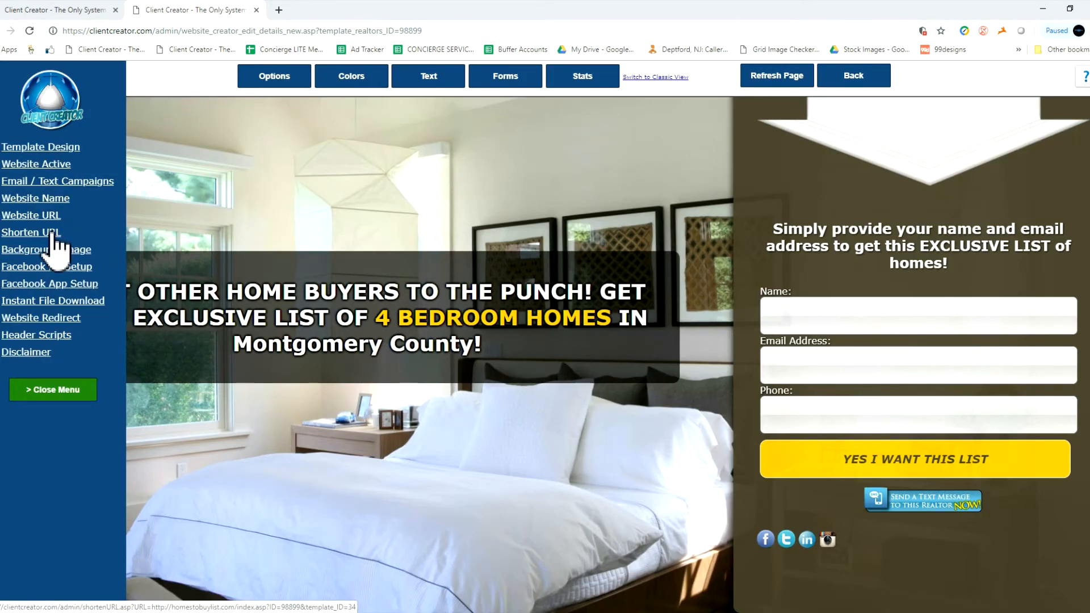
Open the Shorten URL settings and examine the redirect address and the short URL's domain.
click(51, 235)
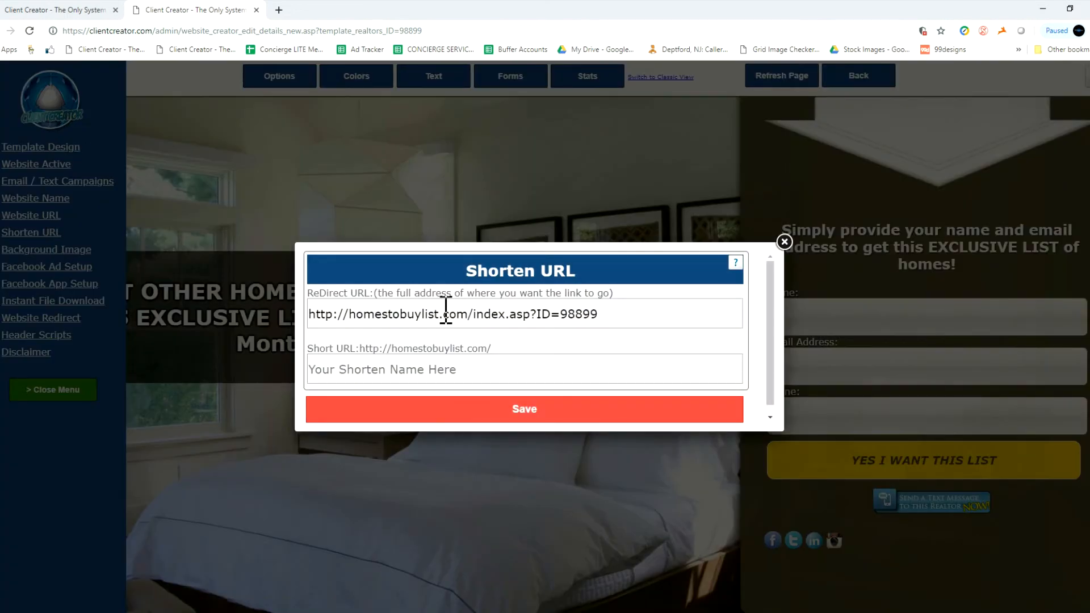
drag(600, 313, 308, 313)
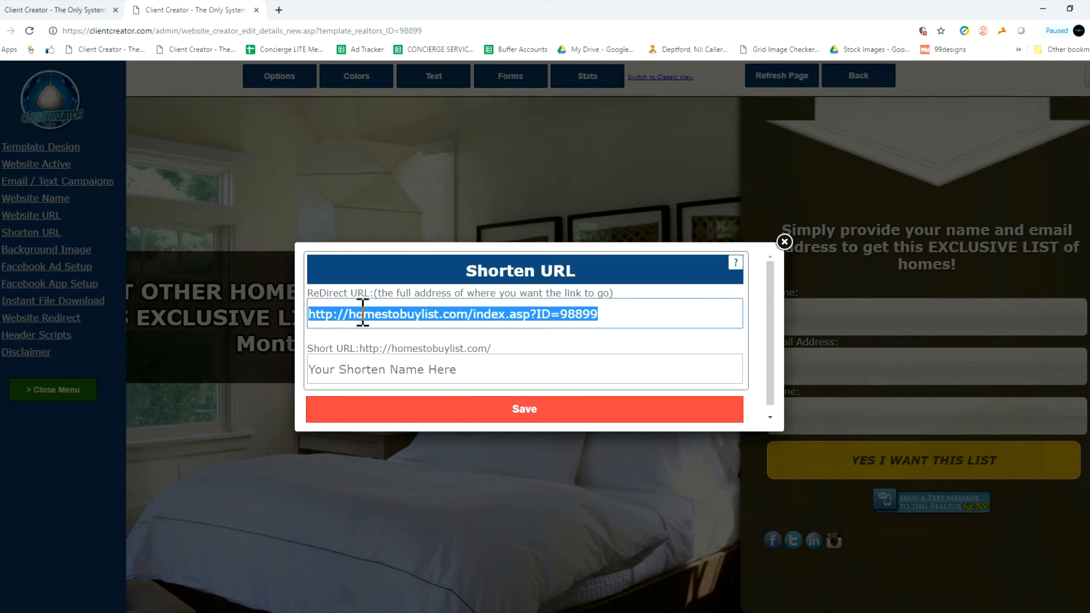
click(363, 313)
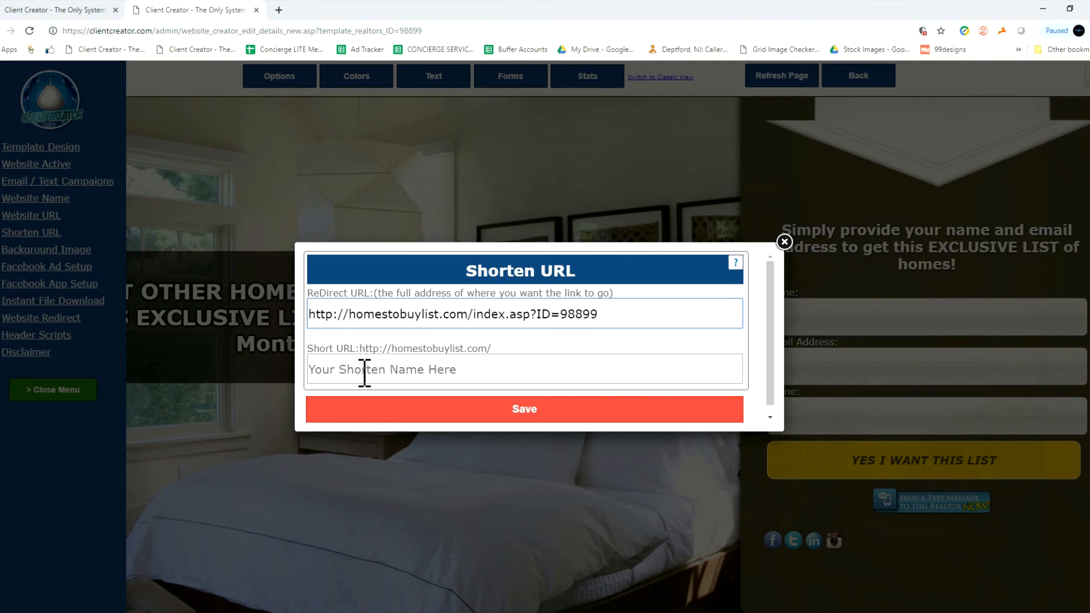
drag(392, 348, 489, 351)
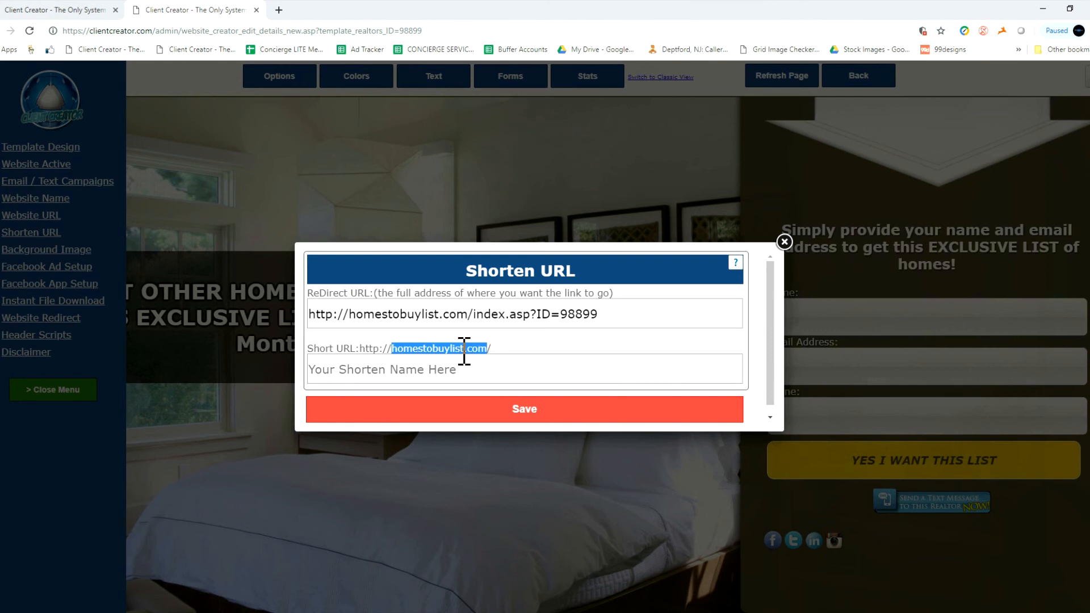
click(464, 351)
click(401, 367)
click(462, 352)
Create the short URL with the name YourNameBuyHomes, save it and close the dialog.
click(607, 359)
text(testyp)
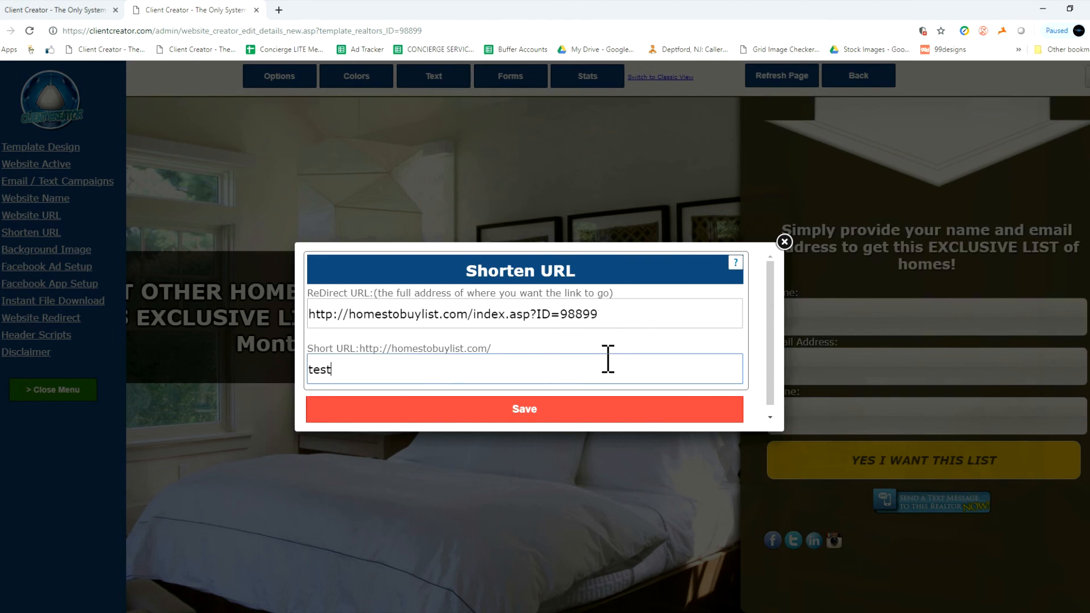
key(BackSpace)
text(YourNameBuyHom)
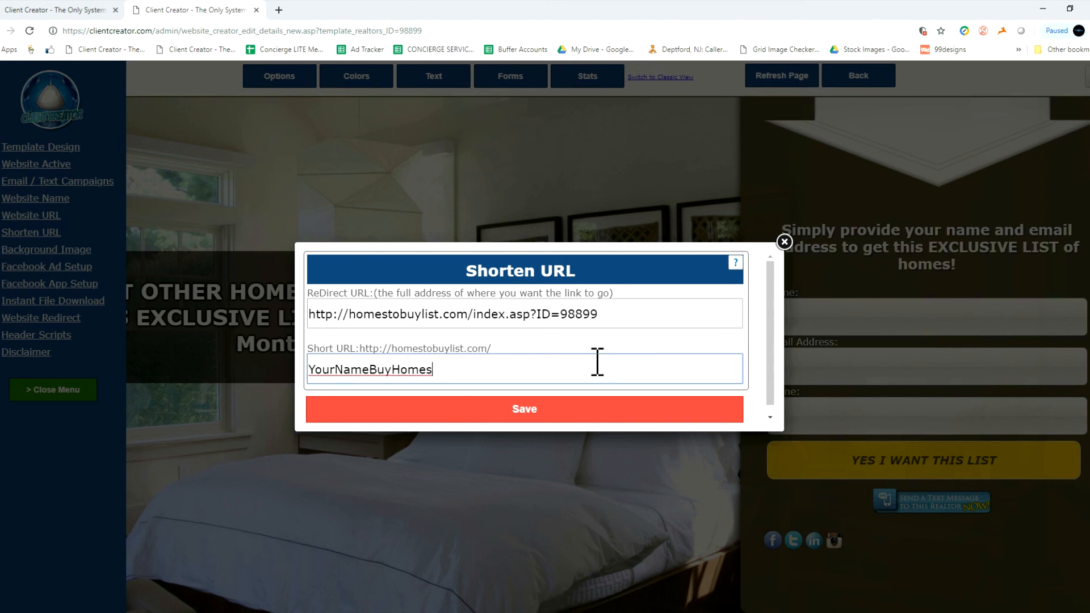
click(567, 408)
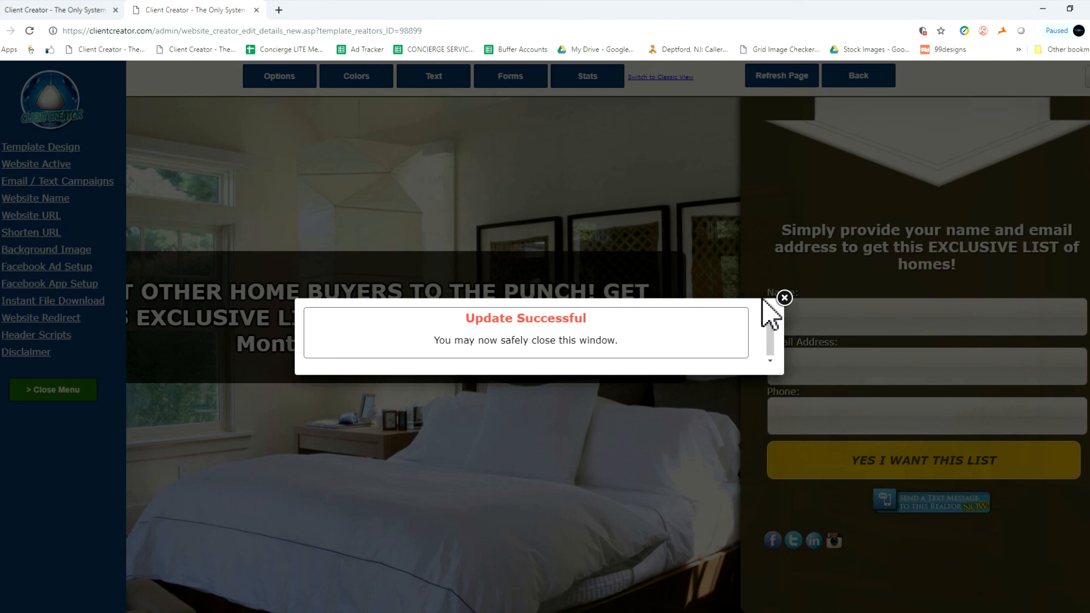
click(784, 297)
Reopen the Shorten URL settings and delete the YourNameBuyHomes short link.
click(46, 234)
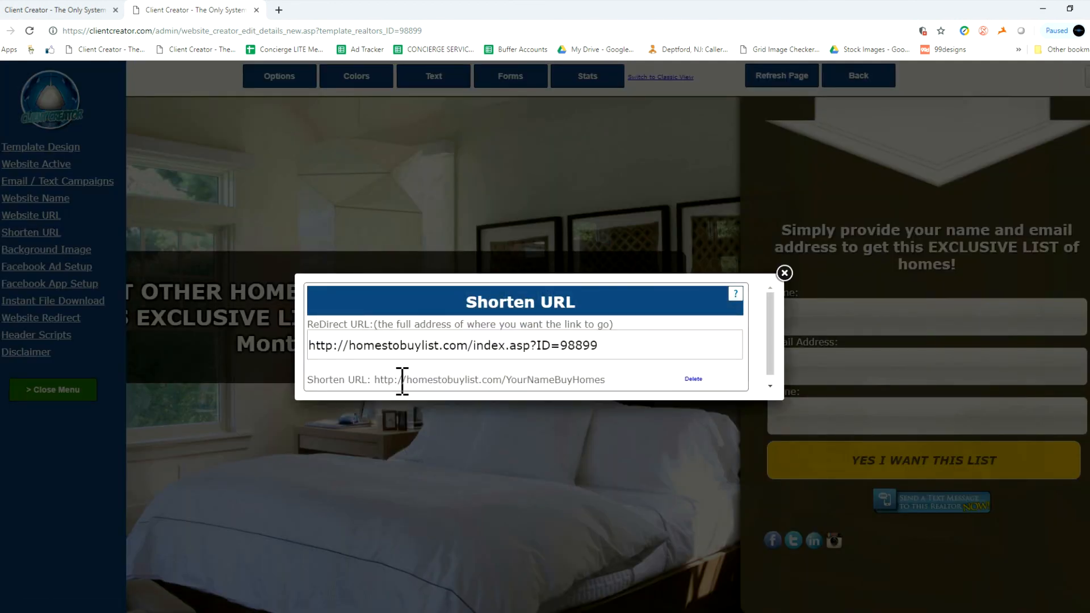
click(694, 379)
click(505, 362)
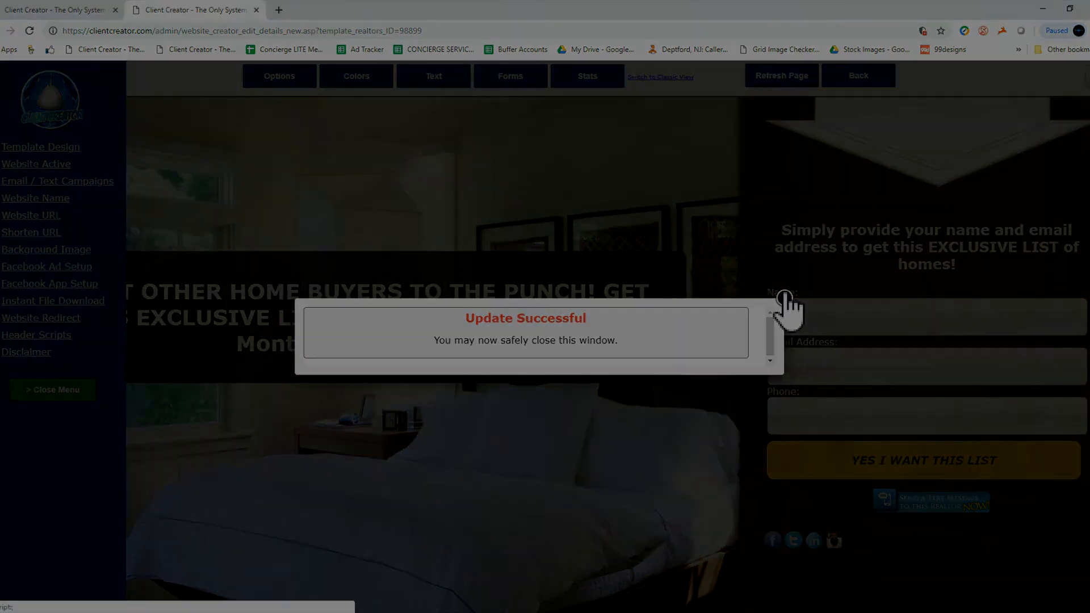